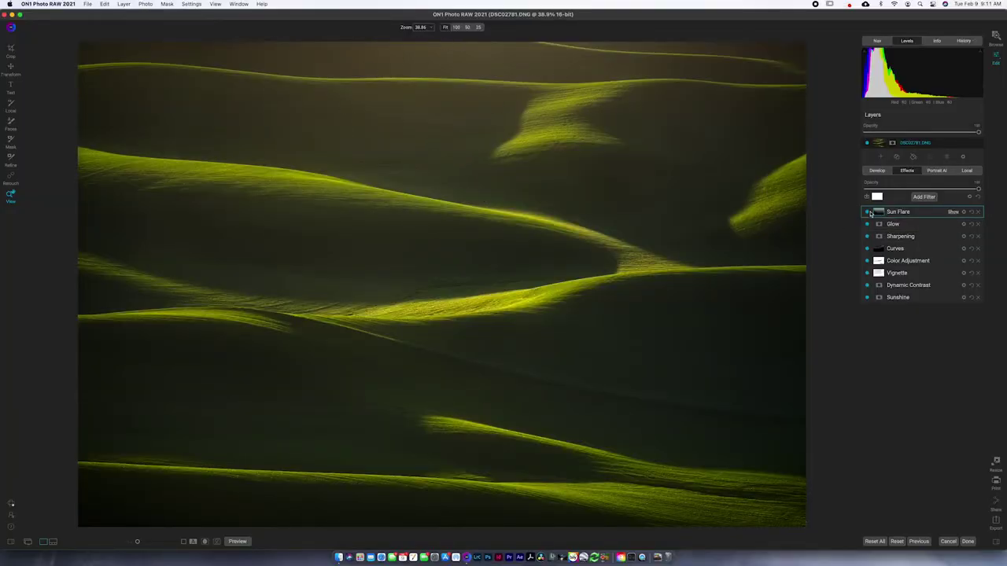
Toggle the existing Sun Flare filter's visibility several times to compare, ending with it hidden
left_click(867, 212)
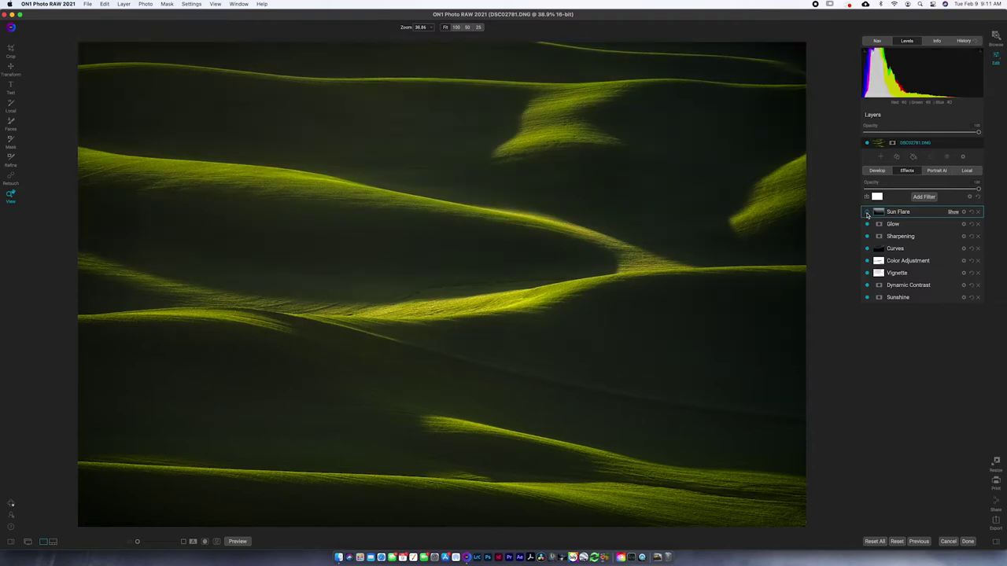
left_click(867, 213)
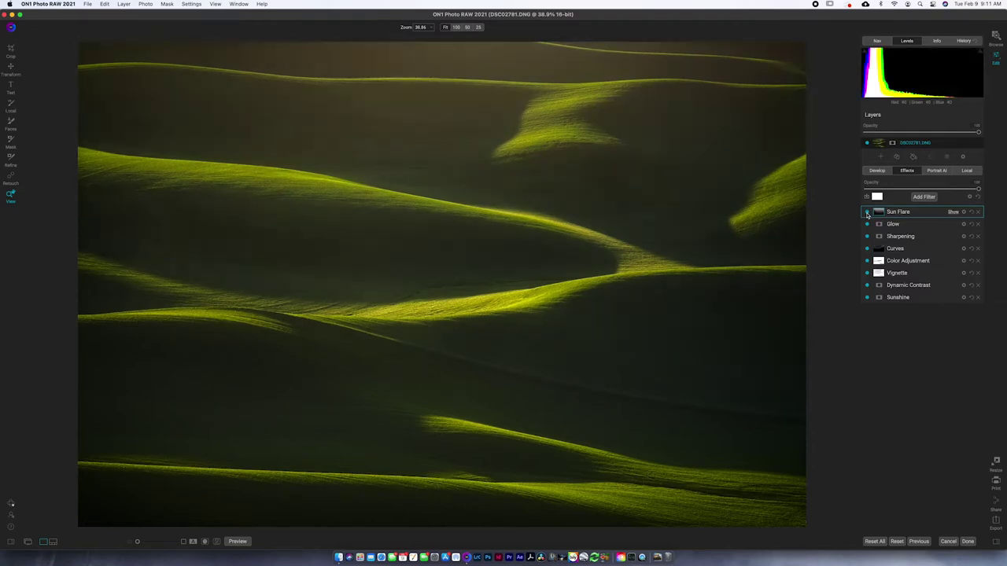
left_click(867, 213)
left_click(867, 212)
left_click(867, 213)
left_click(867, 213)
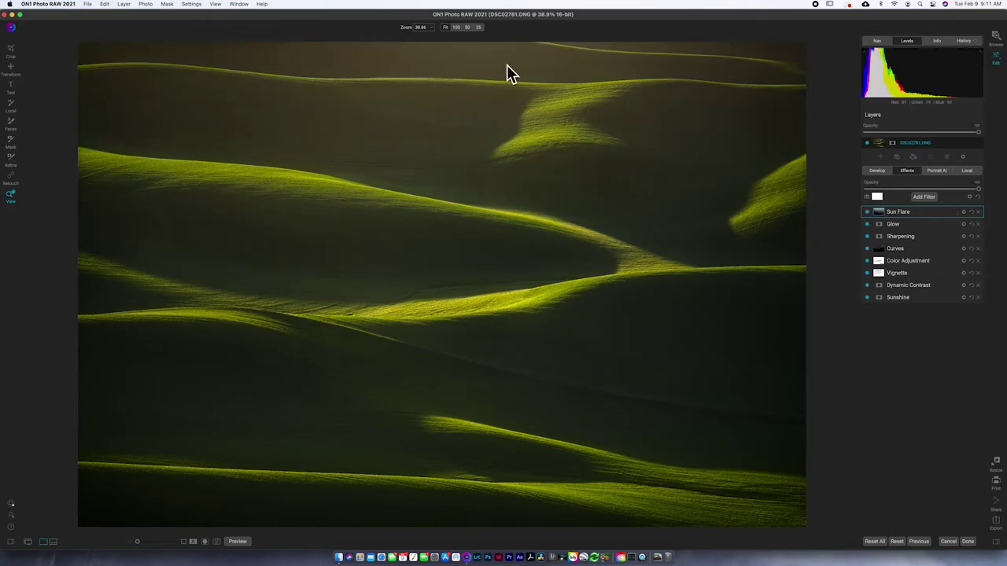
left_click(867, 214)
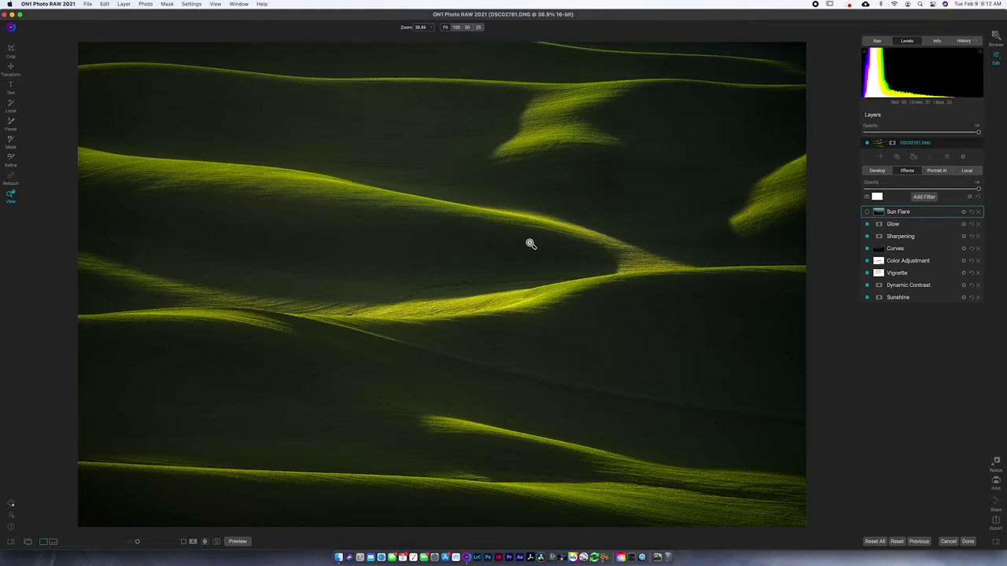
Add a second Sun Flare filter with the Sun-Flare-01 texture and expand its settings
left_click(924, 197)
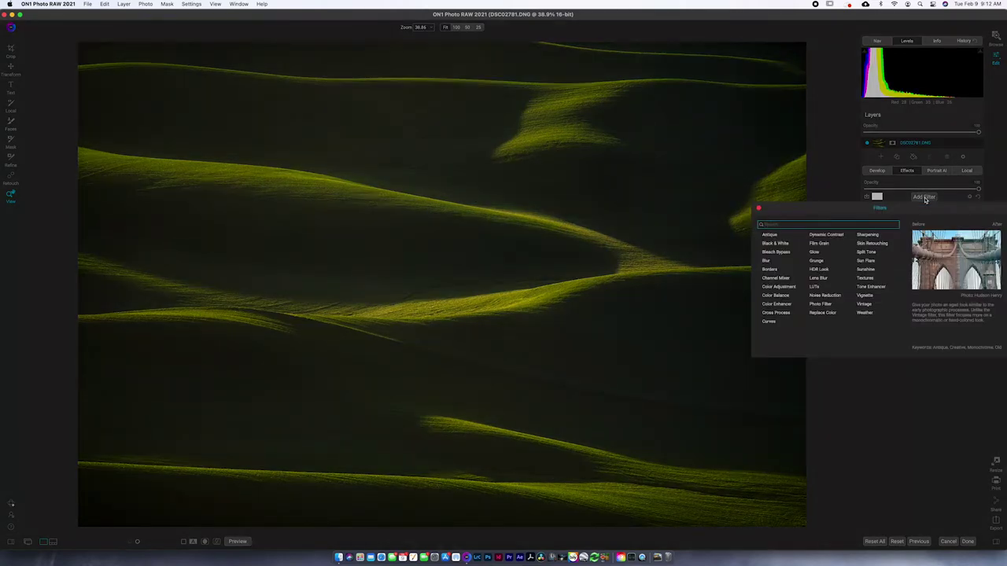
left_click(866, 260)
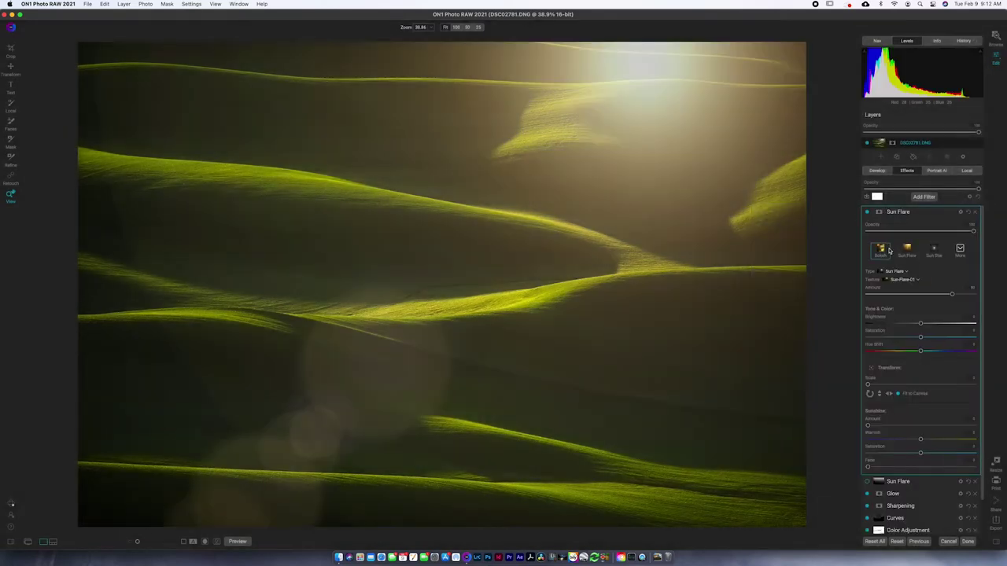
scroll(893, 354, "down", 2)
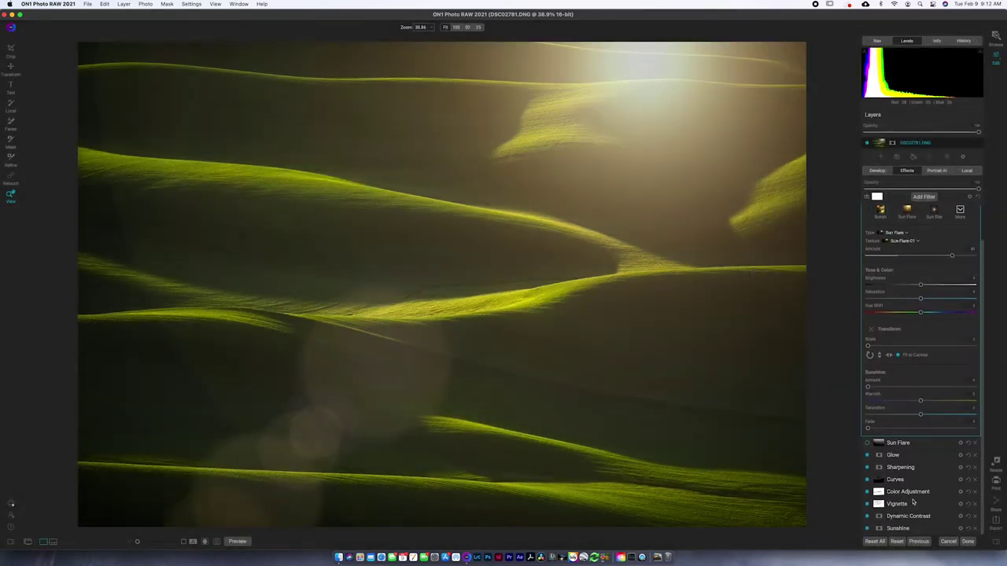
left_click(895, 445)
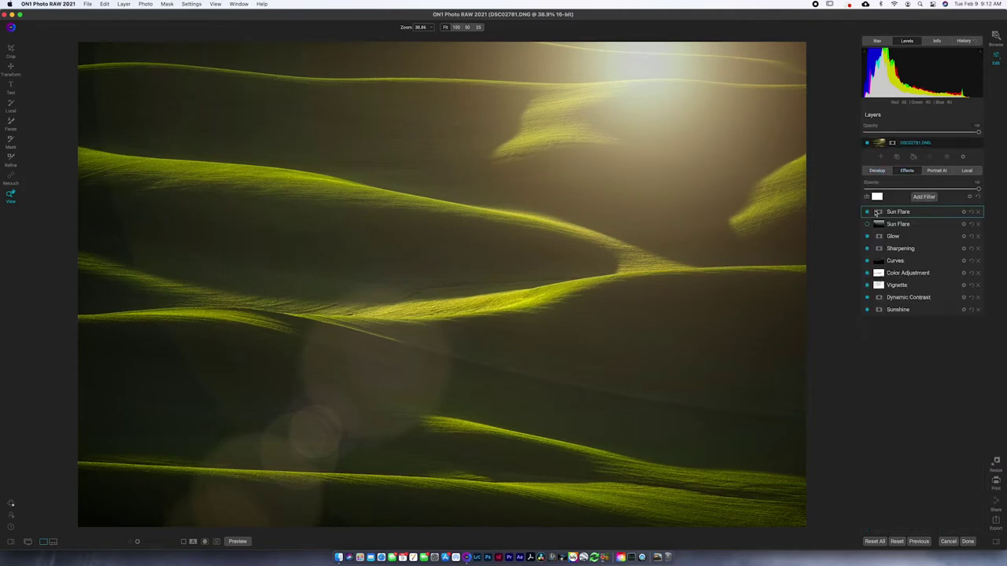
left_click(952, 212)
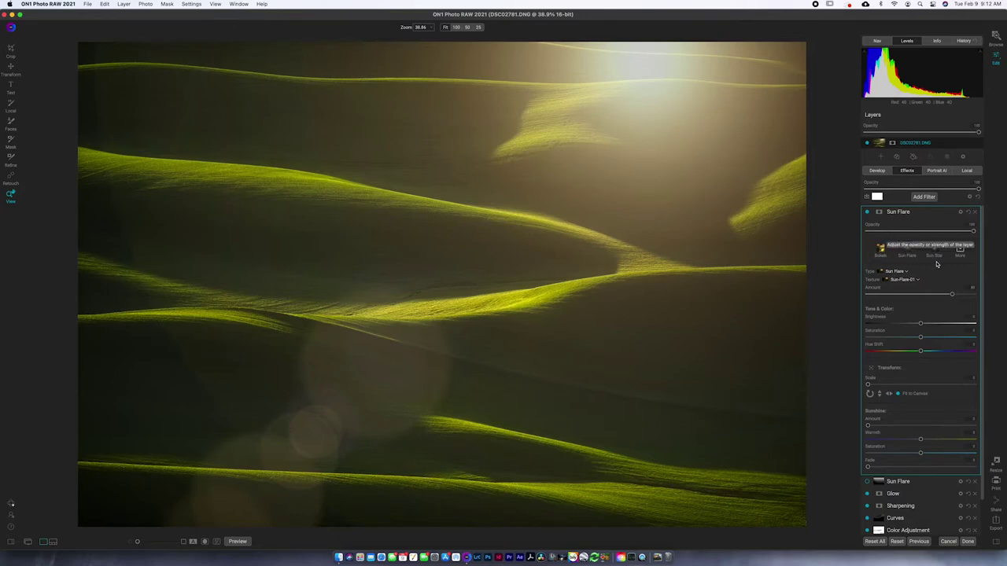
left_click(906, 271)
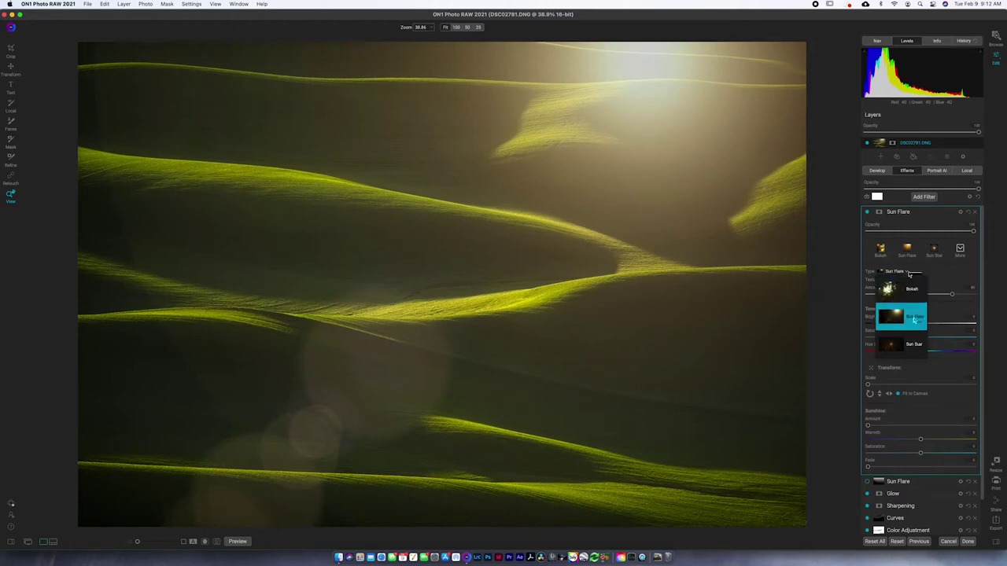
left_click(912, 289)
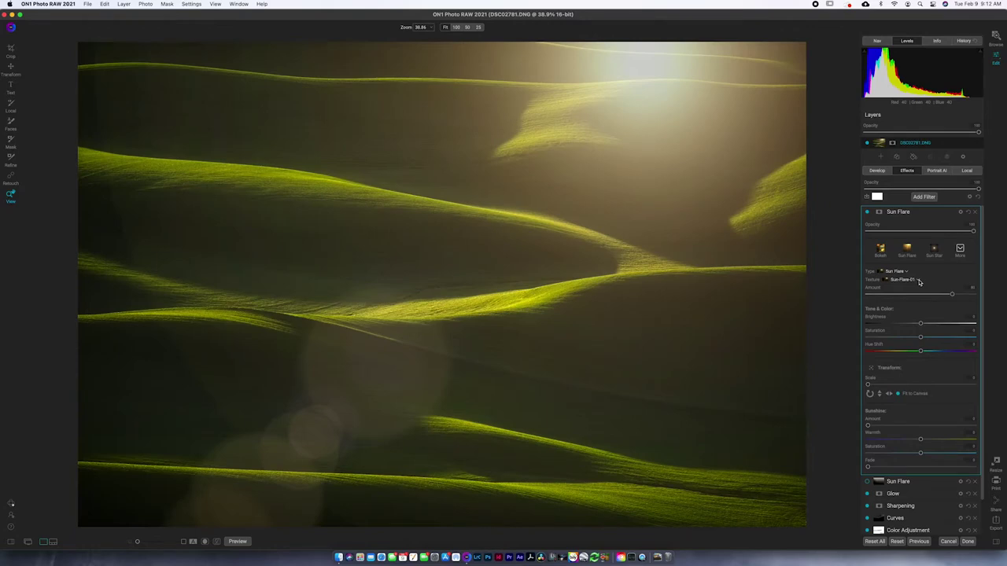
left_click(918, 280)
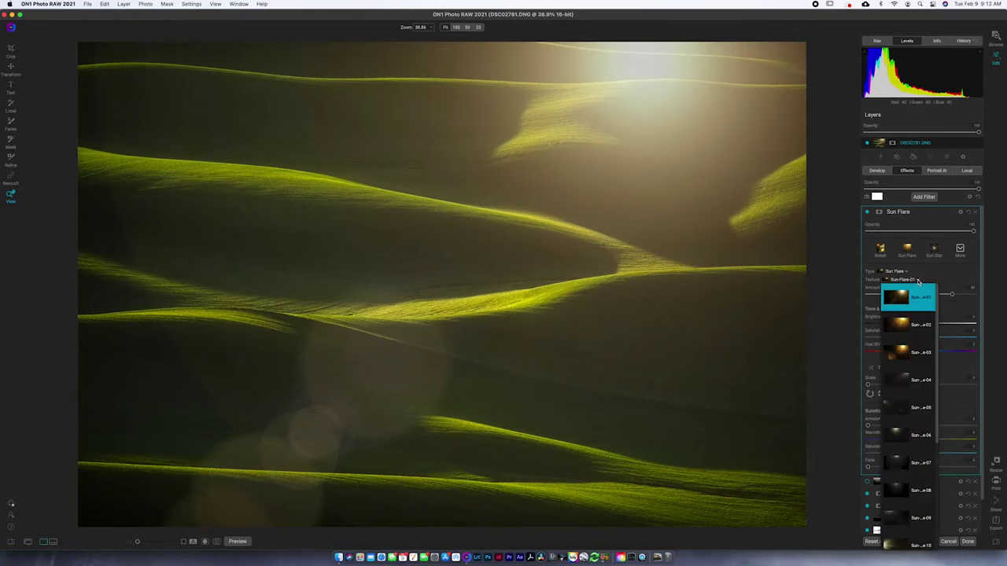
scroll(916, 323, "down", 3)
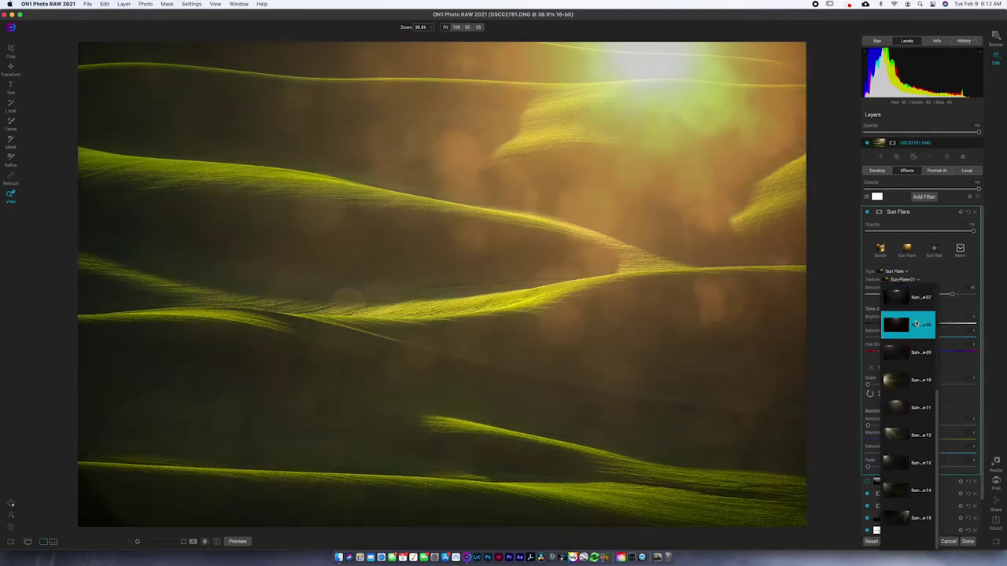
scroll(916, 323, "up", 3)
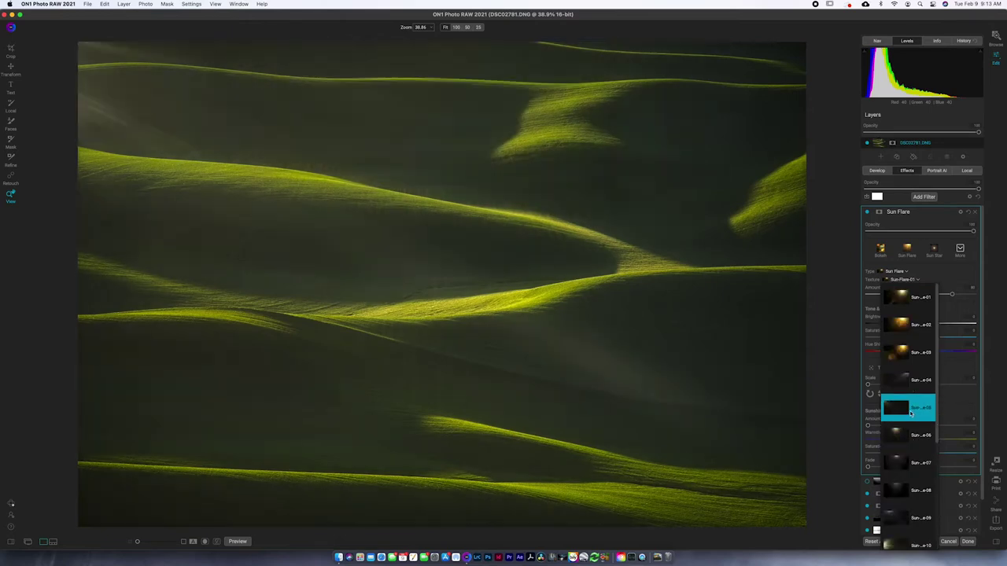
left_click(916, 297)
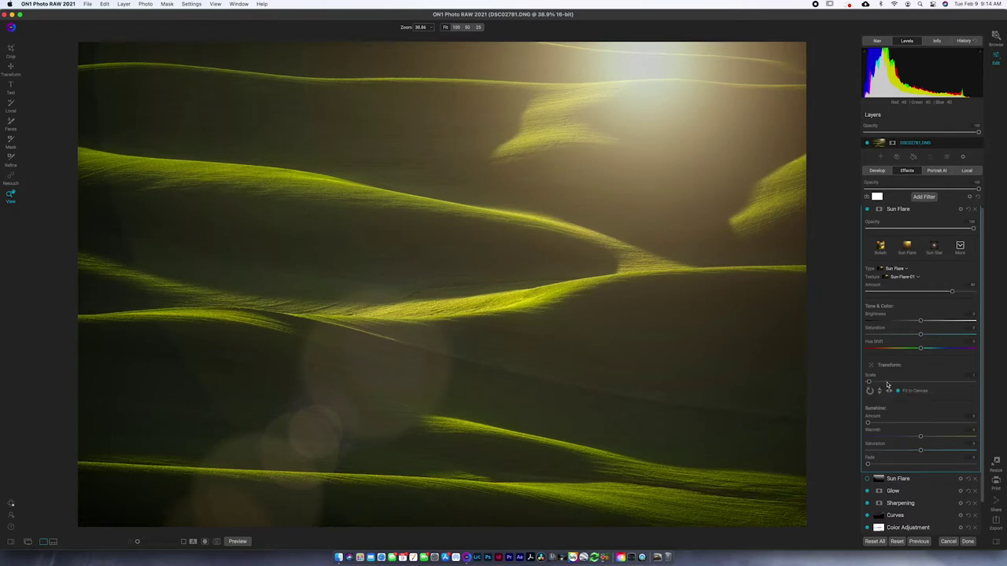
Enlarge the flare with Transform Scale and drag its glow to the top centre of the hills
left_click_drag(868, 384, 931, 381)
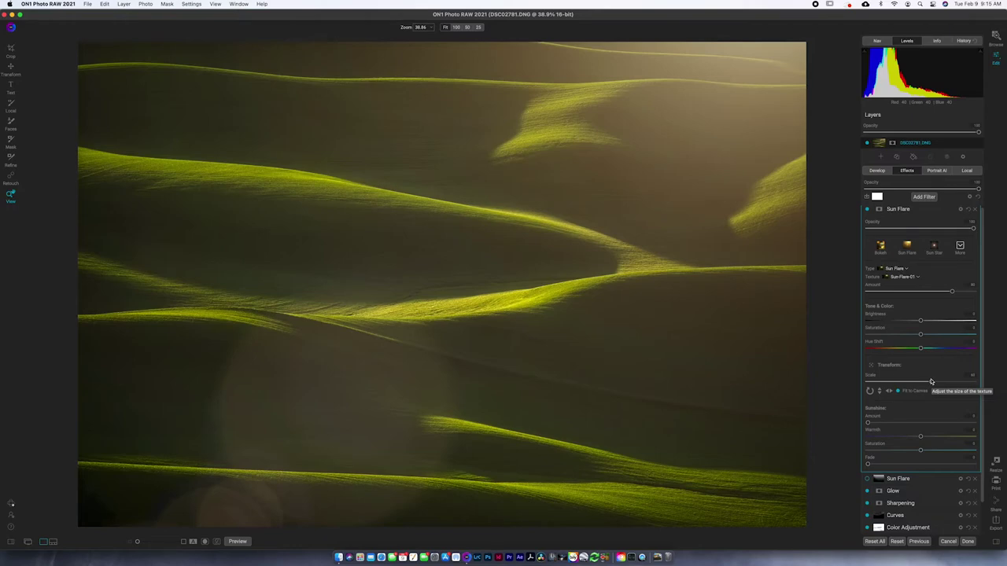
left_click(871, 367)
left_click_drag(741, 70, 652, 79)
left_click_drag(459, 120, 325, 134)
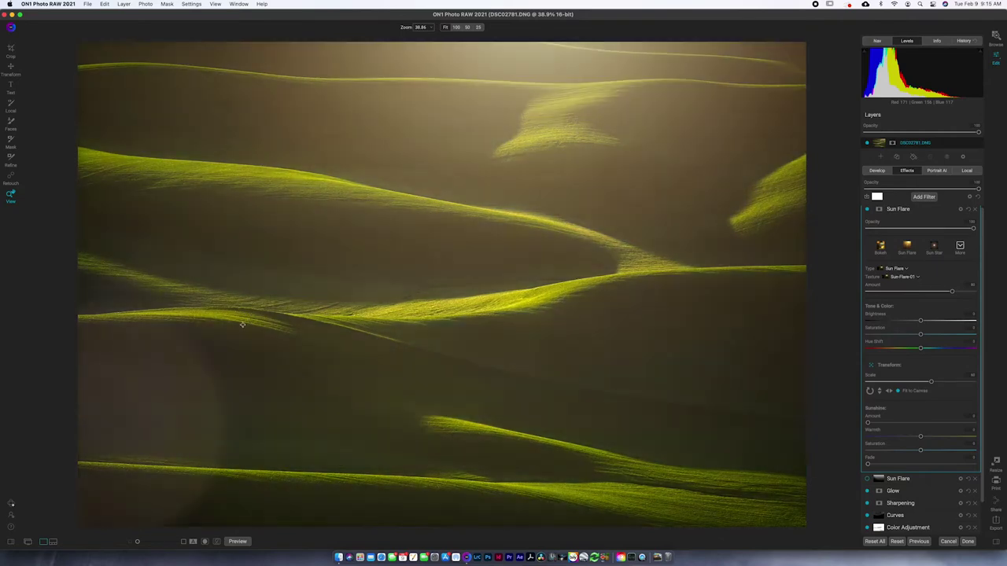
left_click_drag(204, 342, 224, 295)
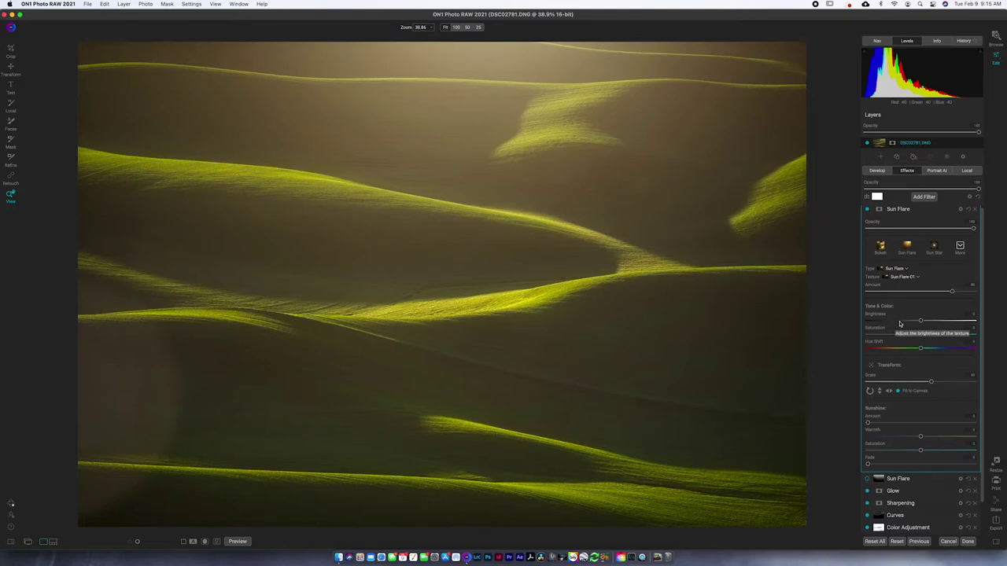
left_click_drag(935, 322, 933, 323)
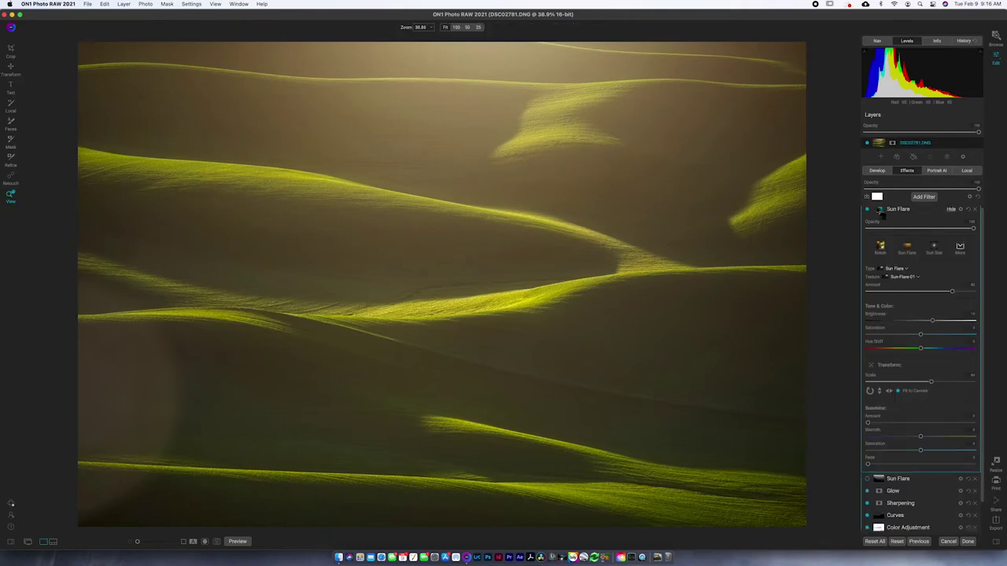
Show the new Sun Flare's masking options, with a Paint Out brush at size 2500
left_click(880, 210)
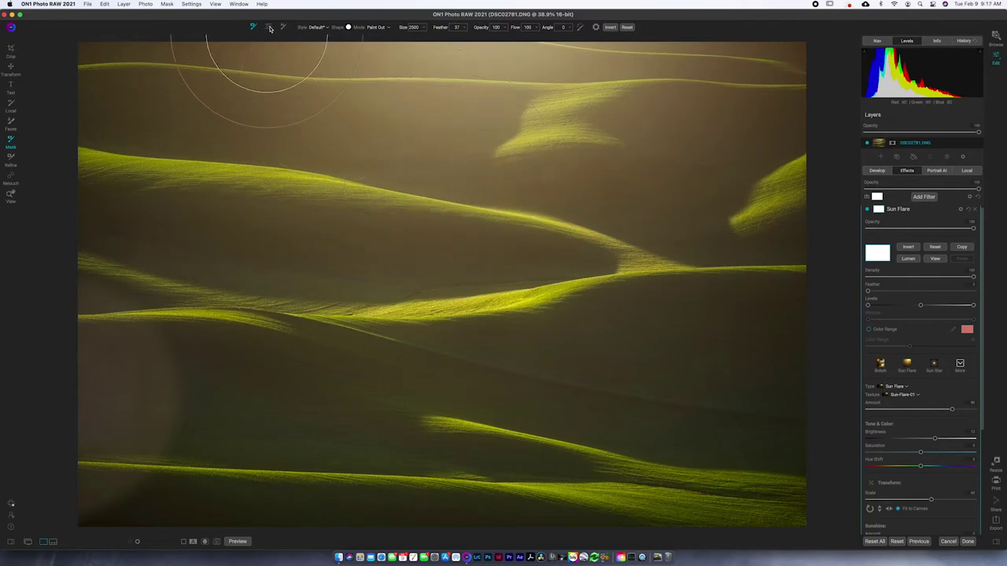
Place an Edges-shaped elliptical gradient mask and push it up to the top edge
left_click(269, 28)
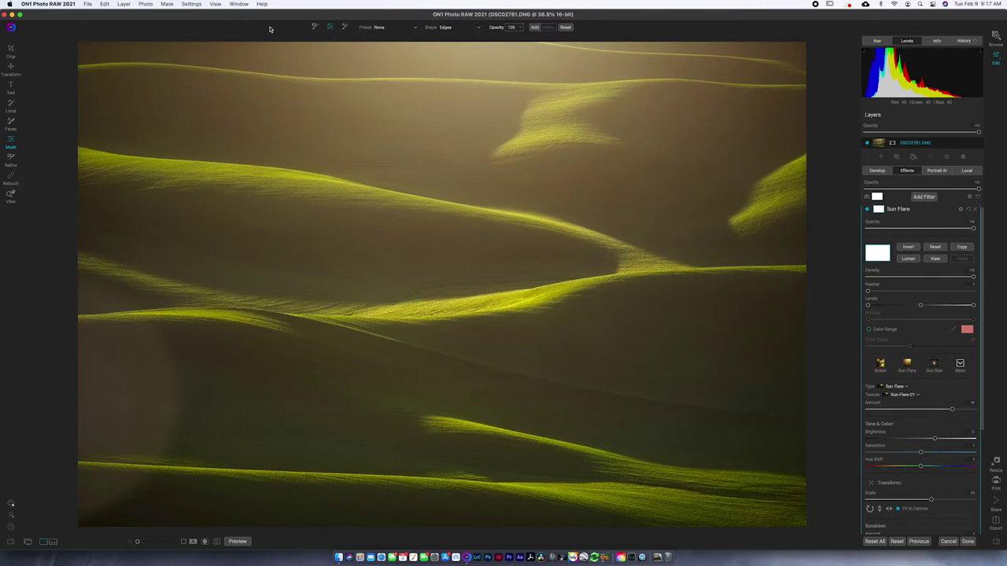
left_click(479, 29)
left_click(480, 29)
left_click(477, 144)
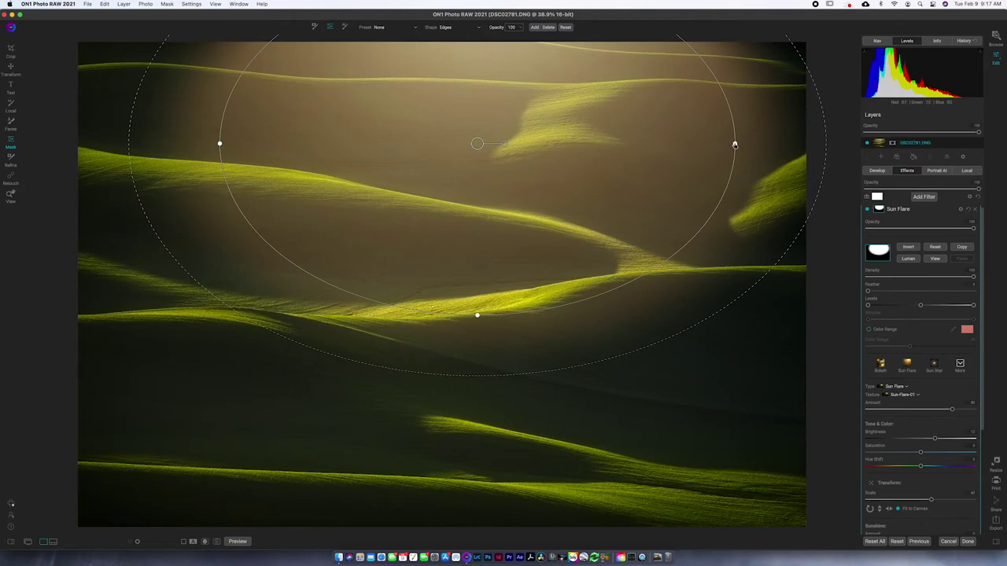
left_click_drag(477, 144, 477, 69)
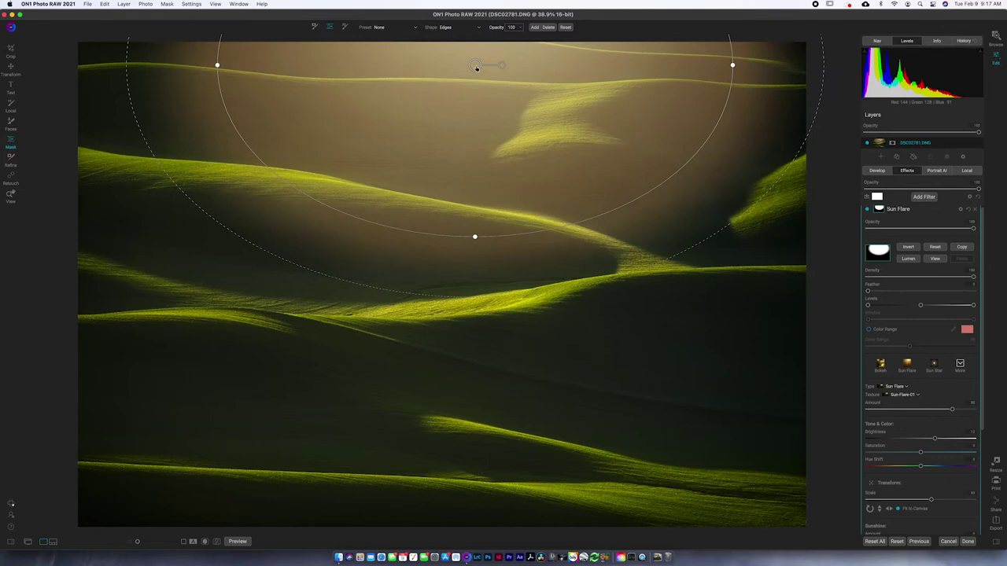
left_click_drag(476, 68, 475, 54)
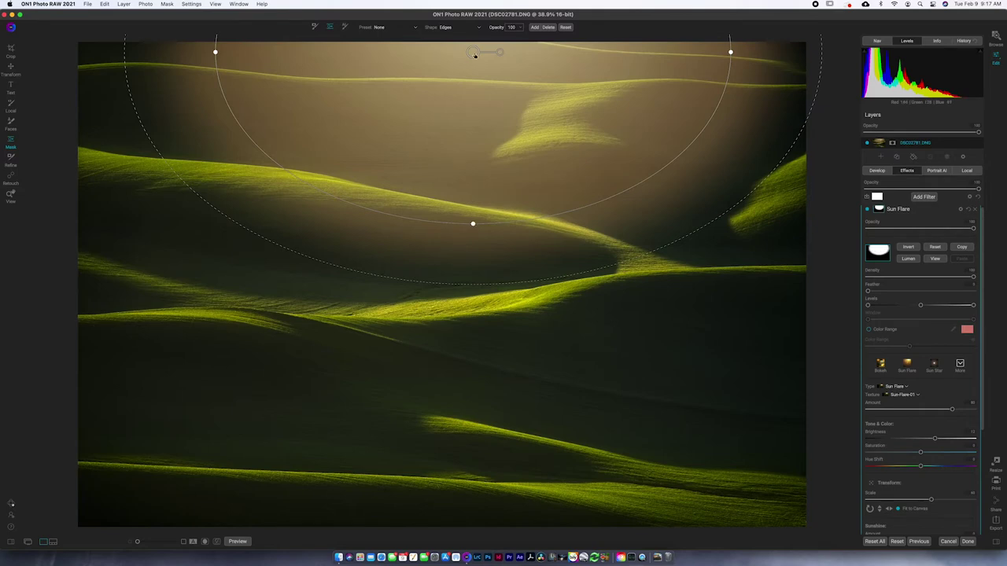
Enlarge the mask ellipse down and outward, and stretch its feathered edge over the lower fields
left_click_drag(473, 225, 472, 256)
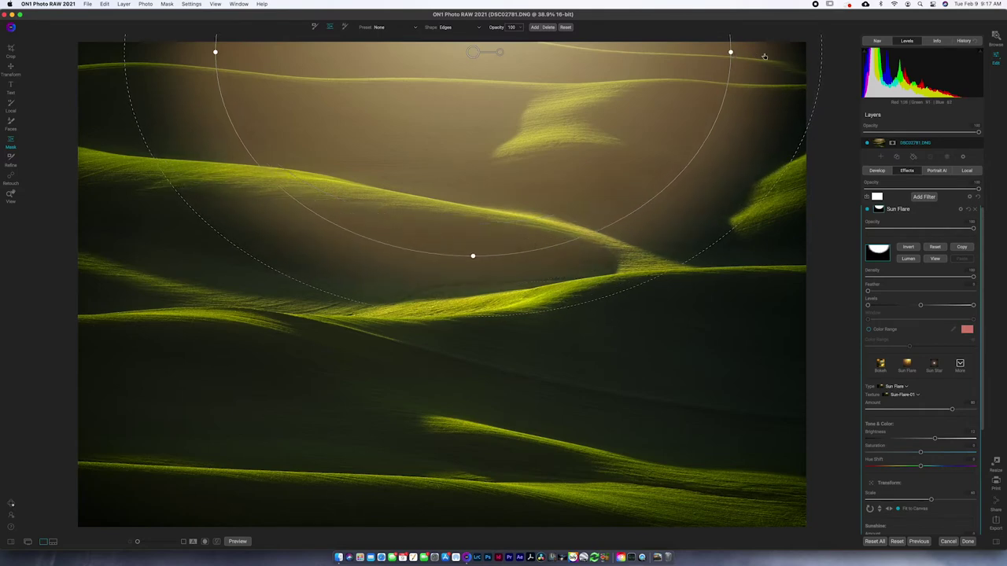
left_click_drag(762, 56, 790, 56)
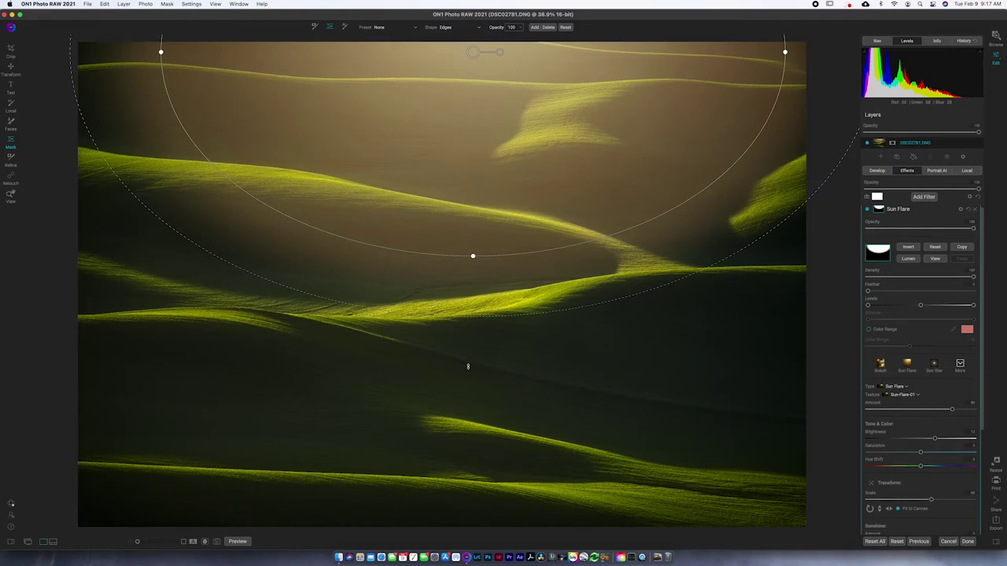
left_click_drag(468, 366, 476, 516)
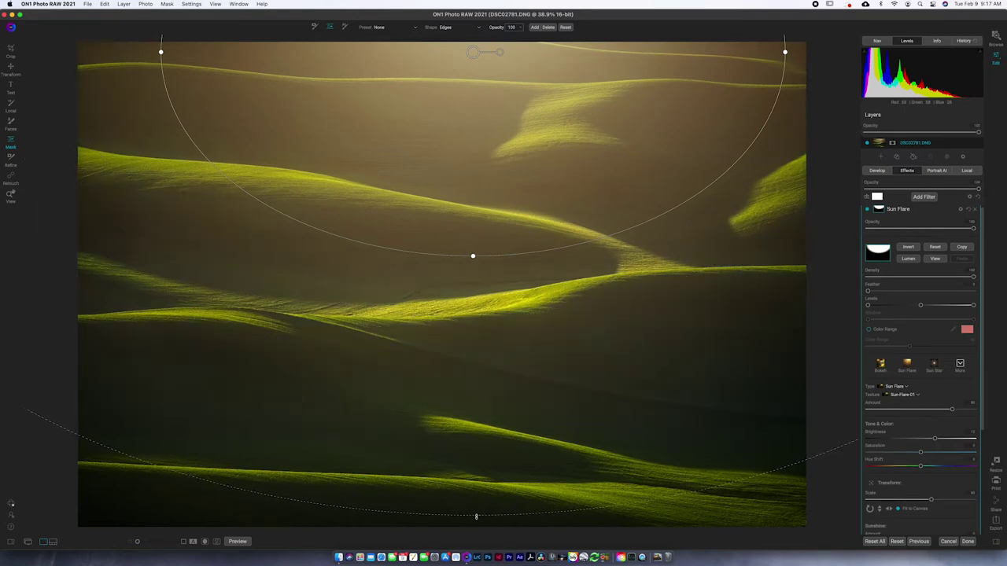
left_click_drag(475, 491, 474, 471)
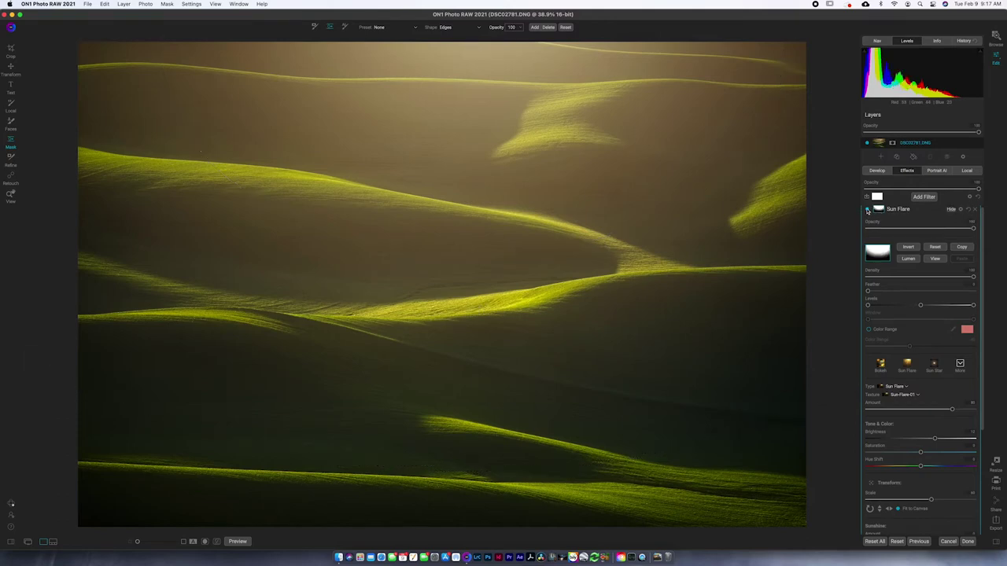
left_click(868, 209)
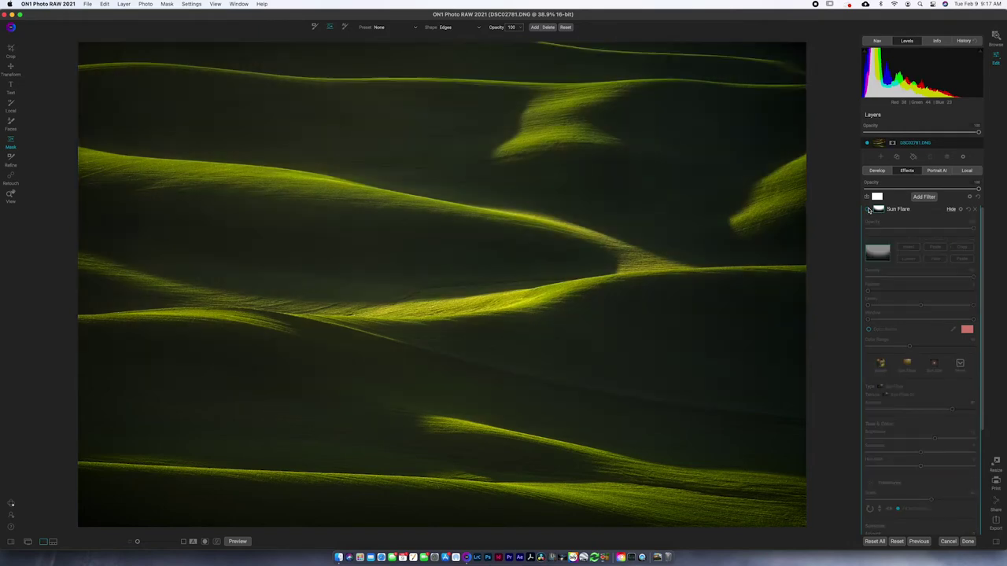
left_click(868, 210)
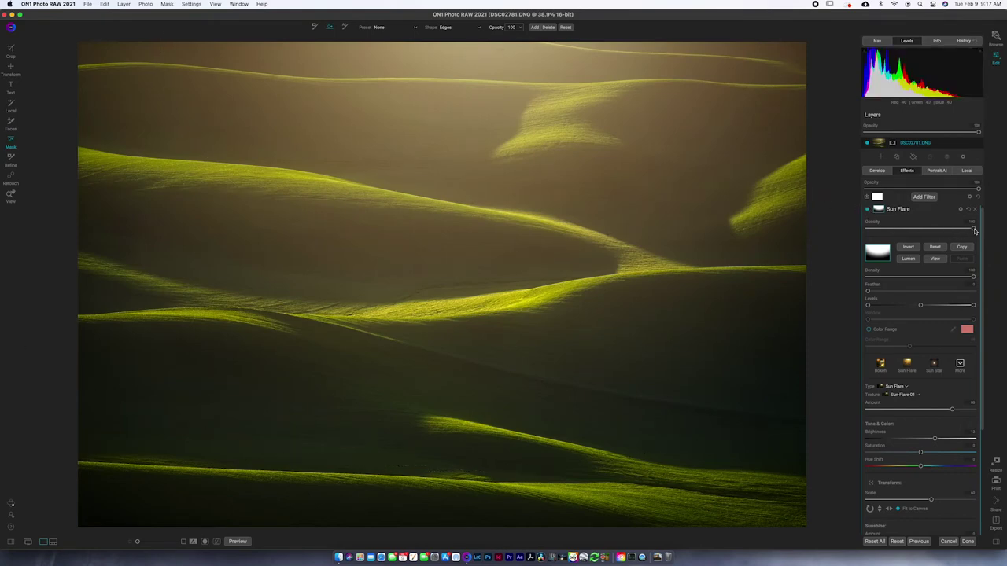
left_click_drag(975, 230, 1003, 232)
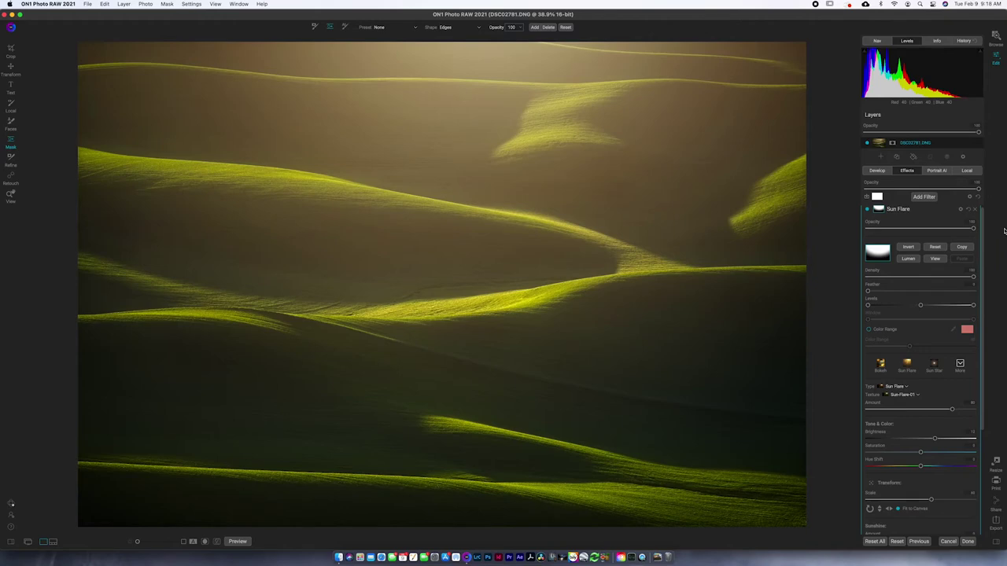
Try the Lighten blend mode on the new Sun Flare, then set it back to Normal
left_click(960, 210)
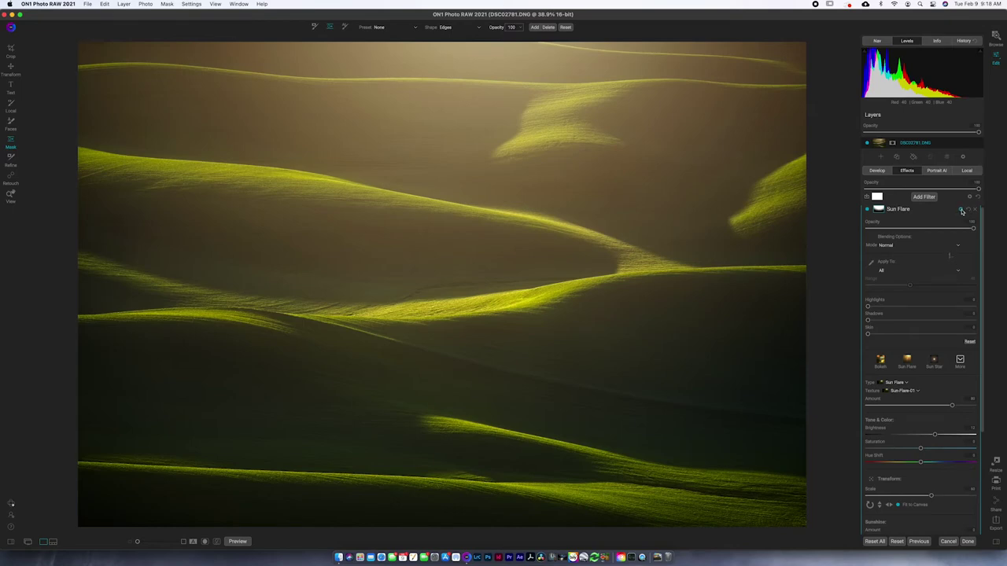
left_click(957, 245)
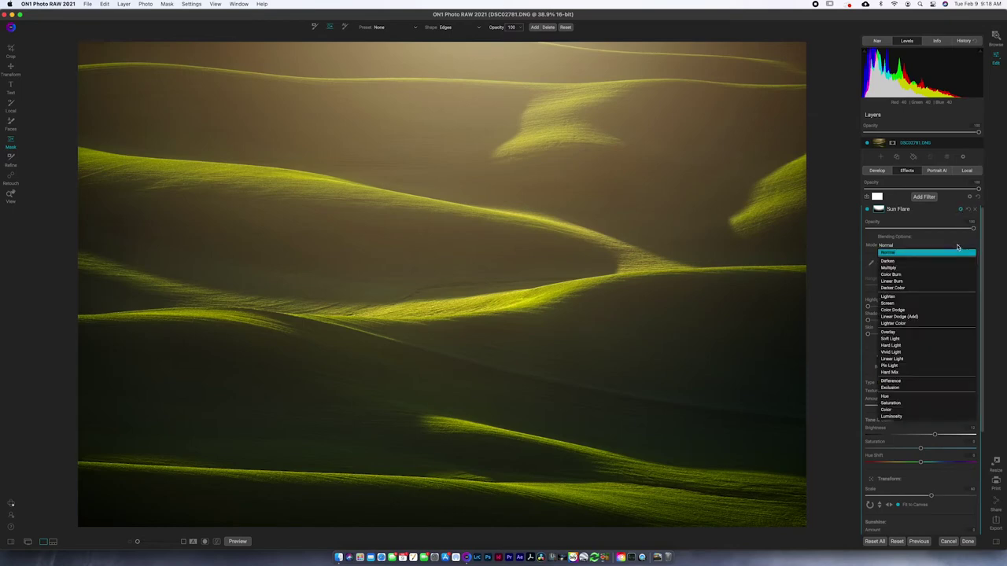
left_click(887, 297)
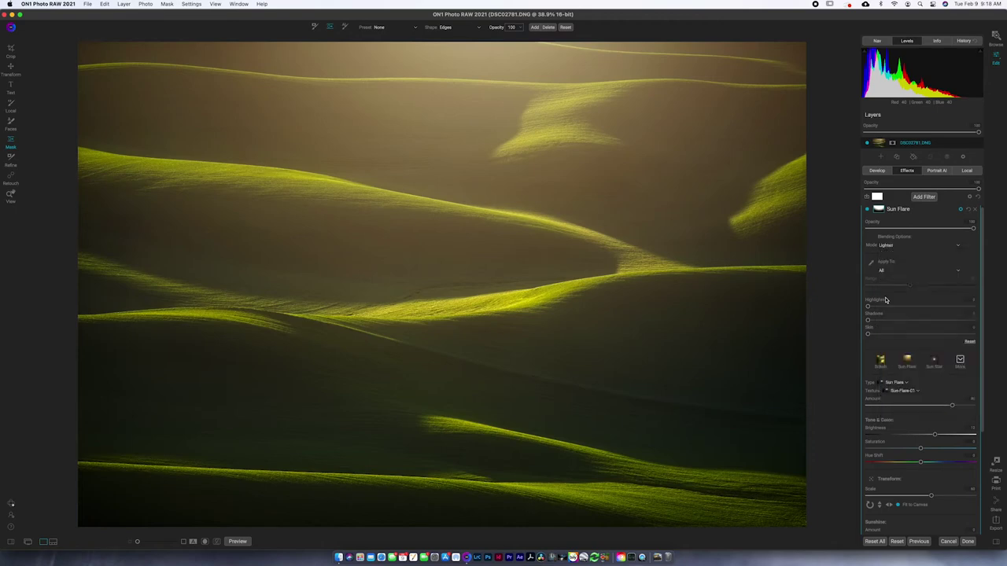
left_click(889, 246)
left_click(887, 297)
left_click(959, 246)
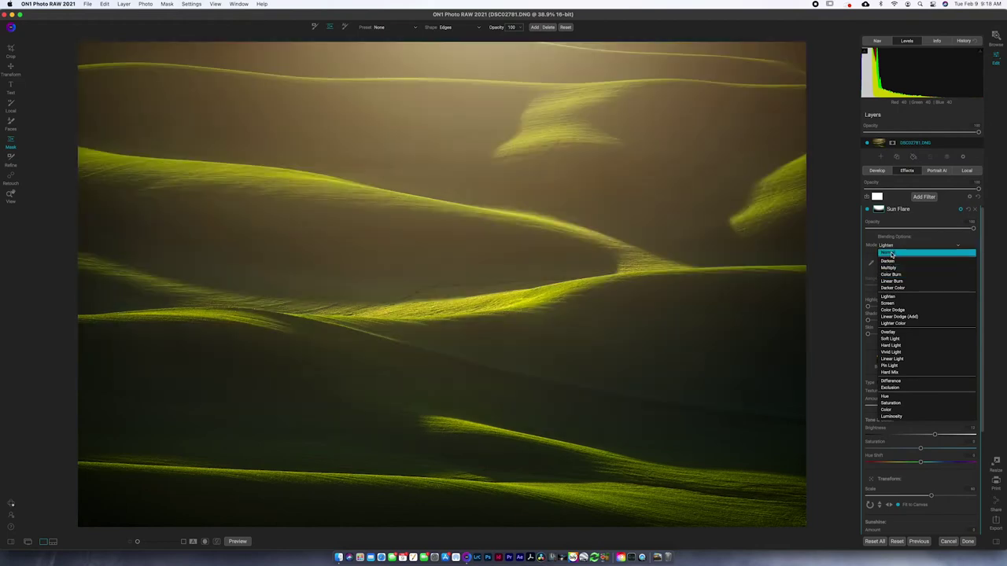
left_click(888, 252)
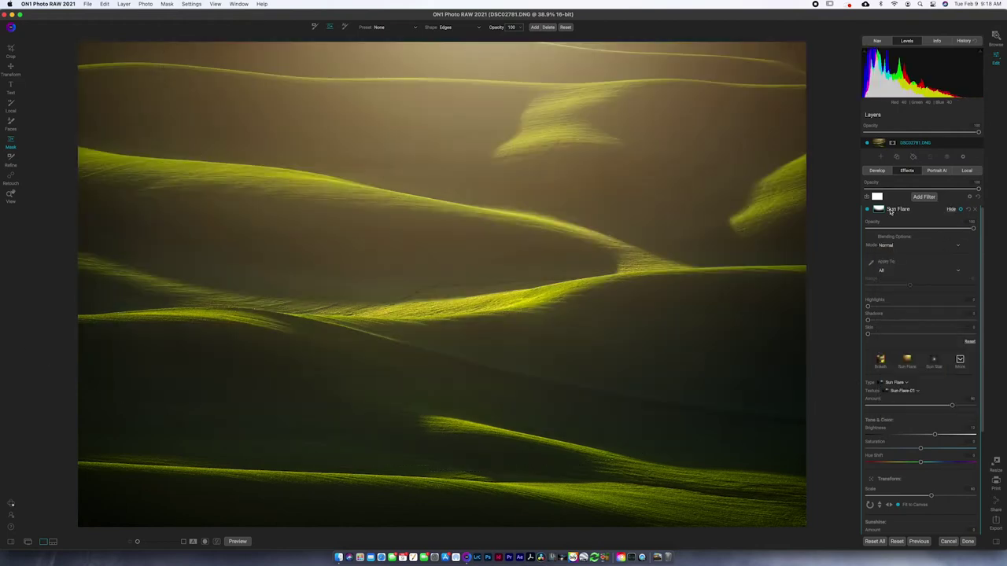
Toggle the Sun Flare on and off to compare, leave it on, and hide Blending Options
left_click(868, 210)
left_click(868, 210)
double_click(868, 210)
left_click(868, 210)
left_click(868, 211)
left_click(868, 210)
left_click(868, 210)
left_click(951, 209)
Lower the flare brightness slightly and test Sunshine Fade and Amount, leaving Sunshine Amount at 0
scroll(915, 310, "down", 1)
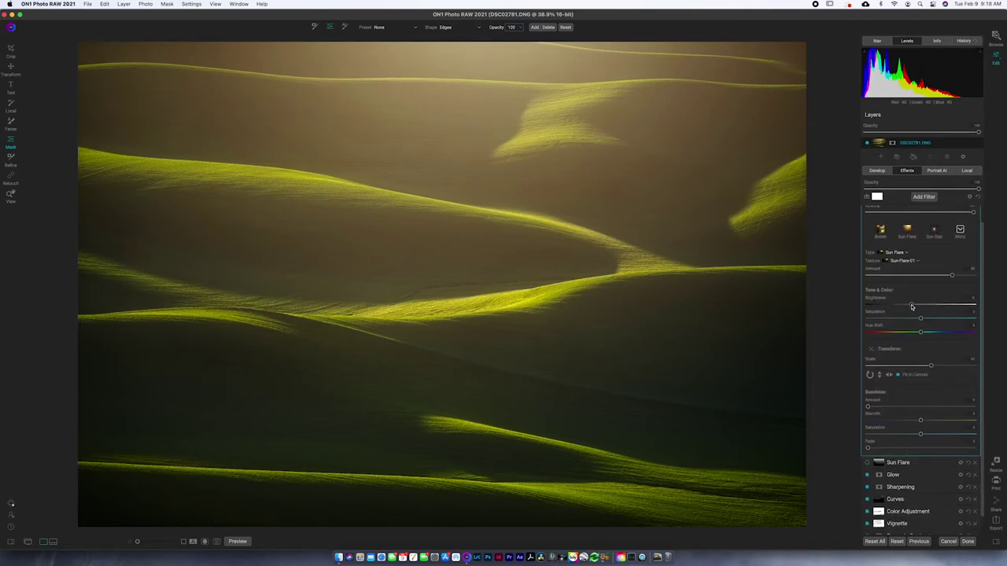
left_click_drag(912, 307, 920, 304)
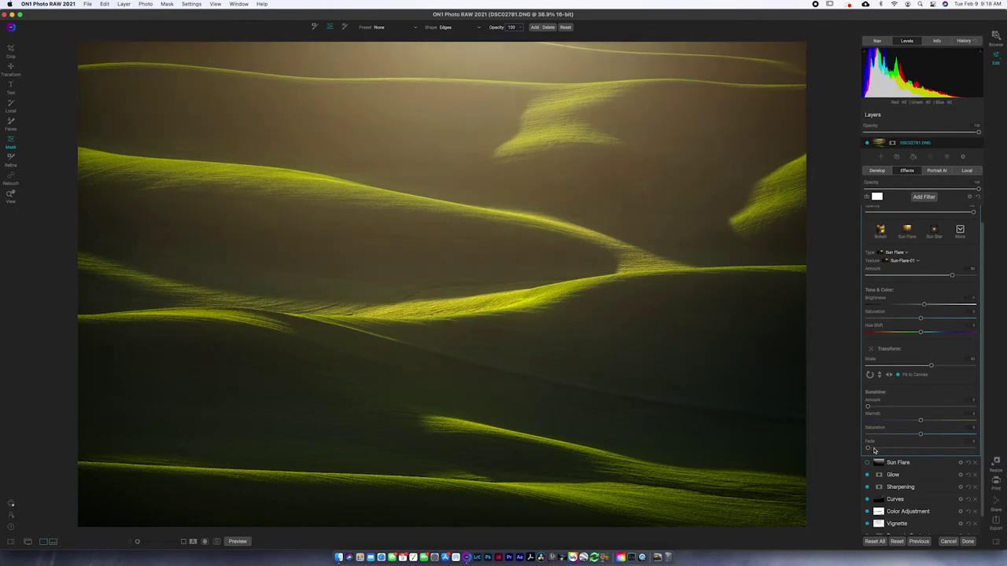
mouse_move(869, 448)
left_mouse_down()
mouse_move(942, 447)
mouse_move(849, 446)
left_mouse_up()
left_click_drag(870, 408, 892, 409)
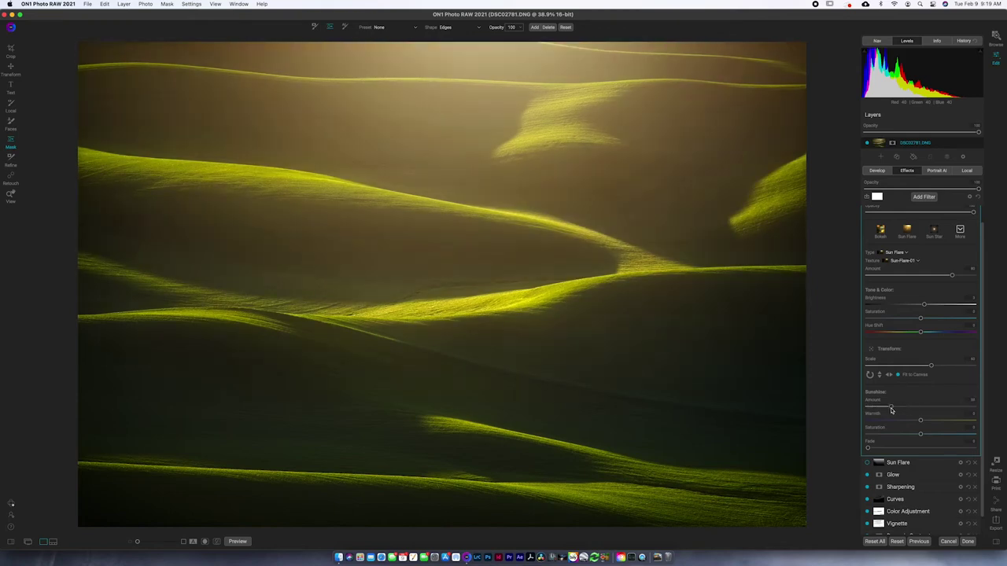
left_click_drag(891, 410, 868, 410)
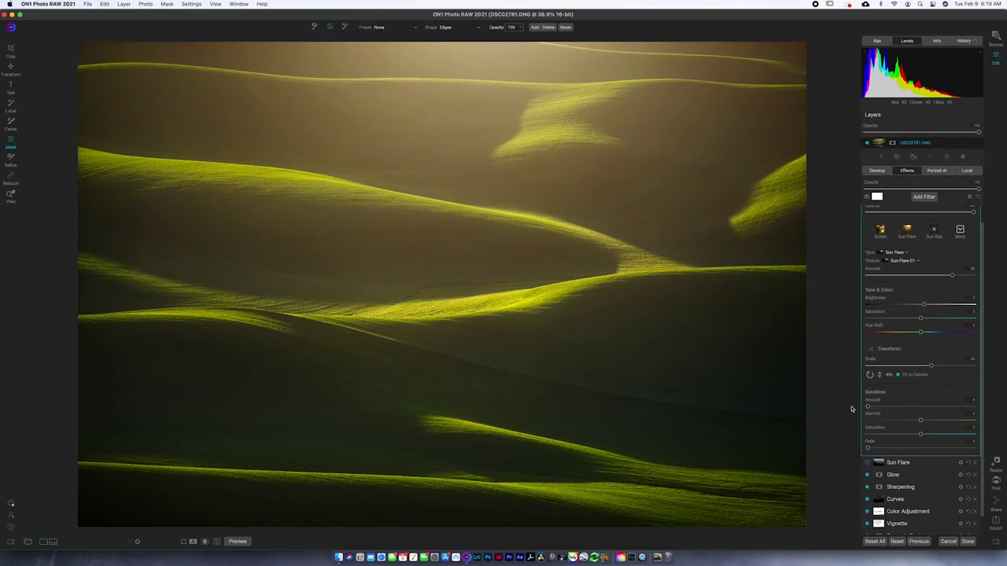
mouse_move(866, 235)
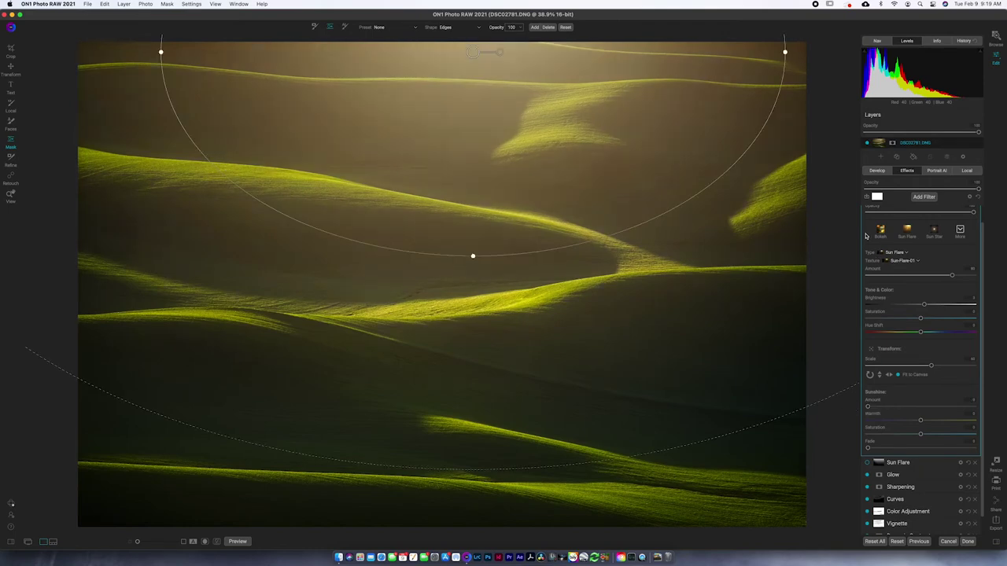
scroll(881, 242, "up", 1)
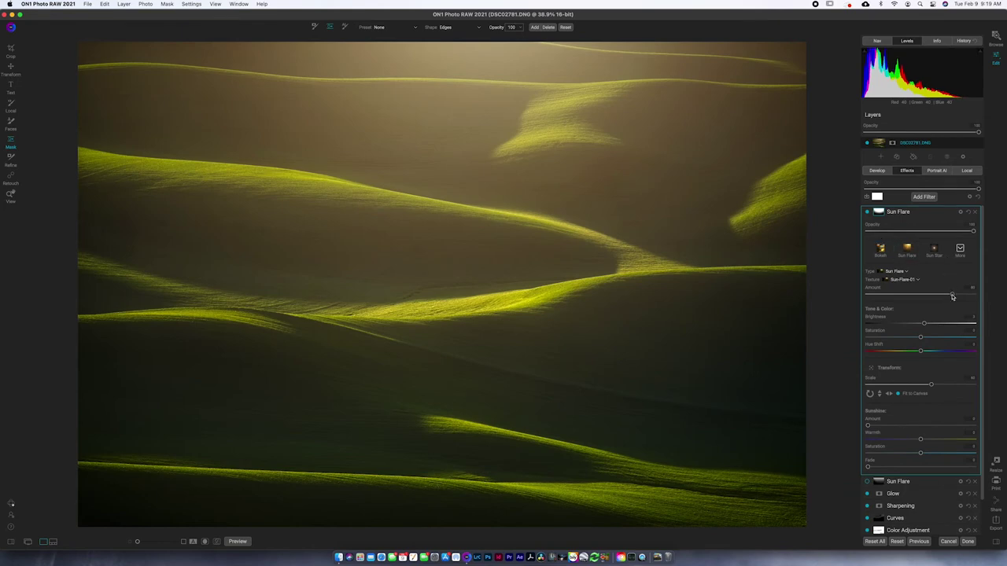
Reduce the flare Amount, nudge Hue Shift warmer, and set the filter opacity to 94
left_click_drag(952, 296, 939, 298)
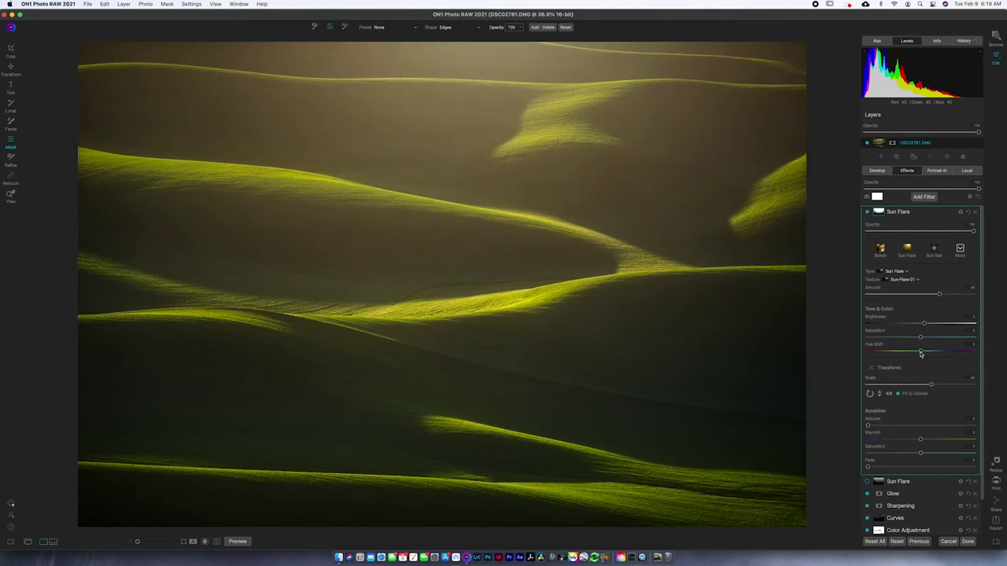
left_click_drag(921, 354, 919, 355)
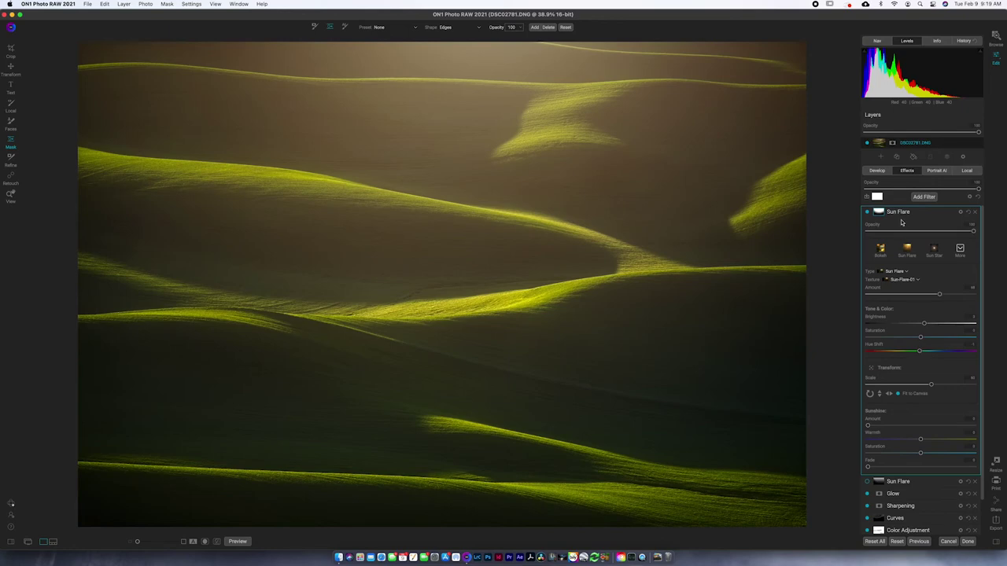
left_click_drag(973, 232, 956, 233)
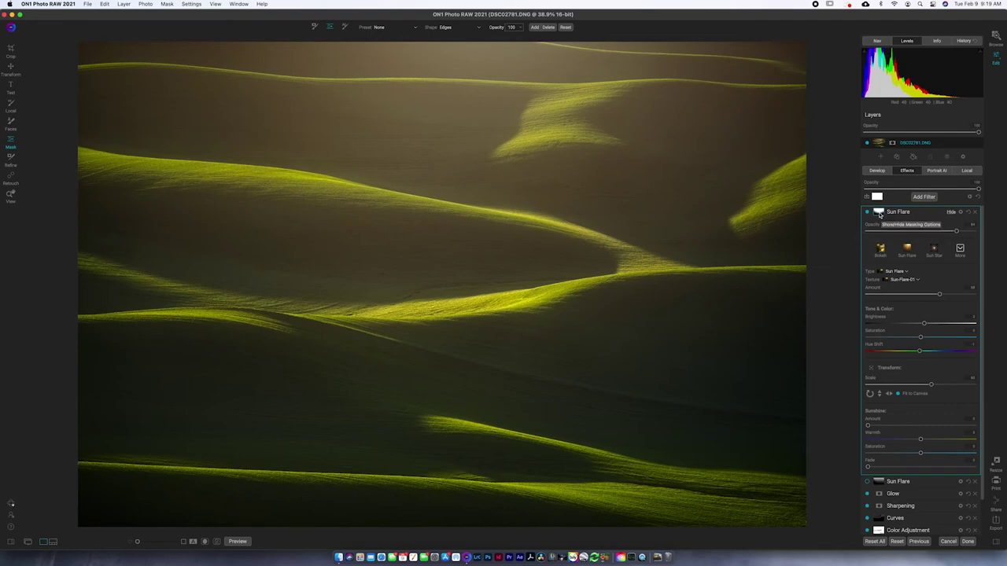
Reopen the Sun Flare's masking options and toggle the filter off and back on to compare
left_click(879, 214)
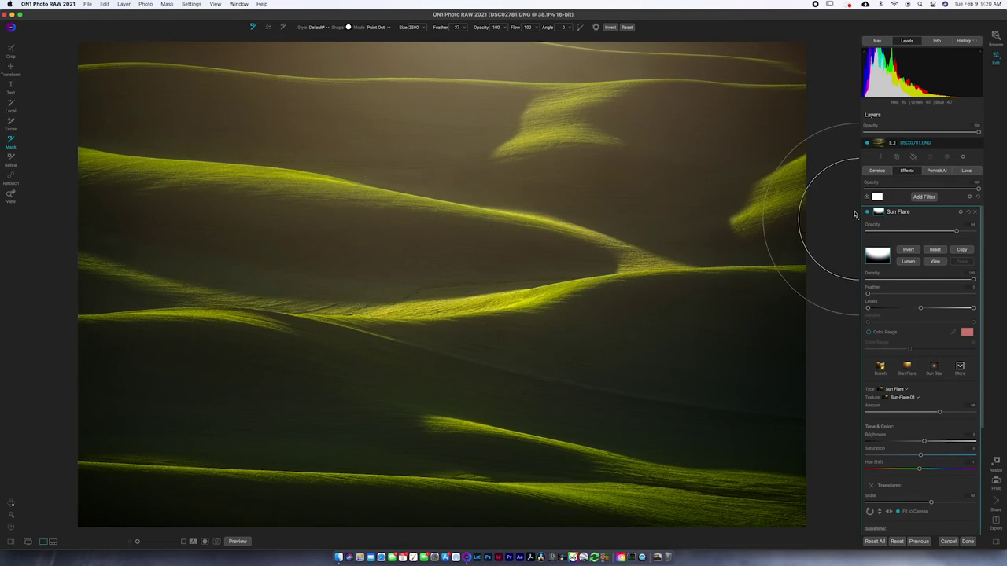
left_click(868, 212)
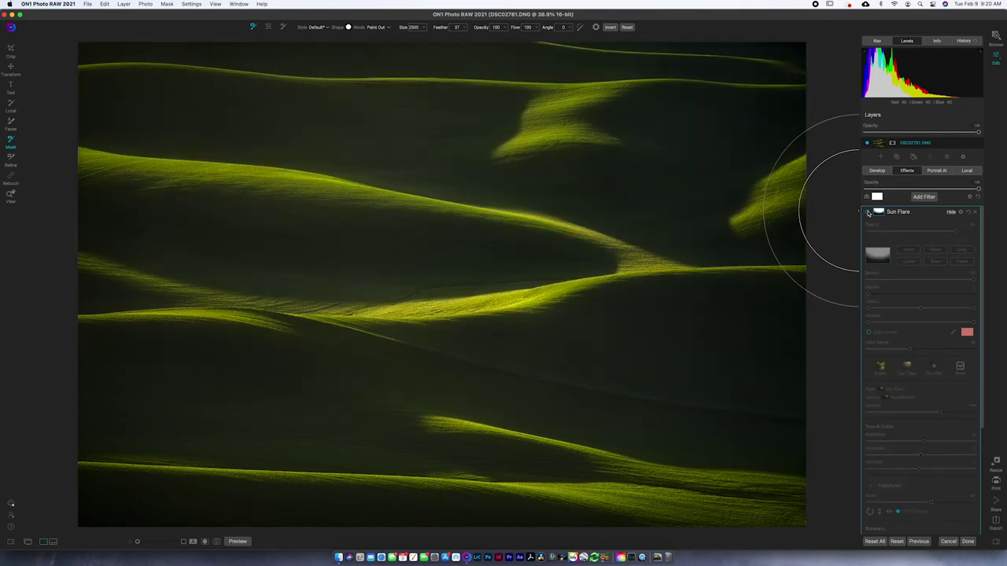
left_click(869, 212)
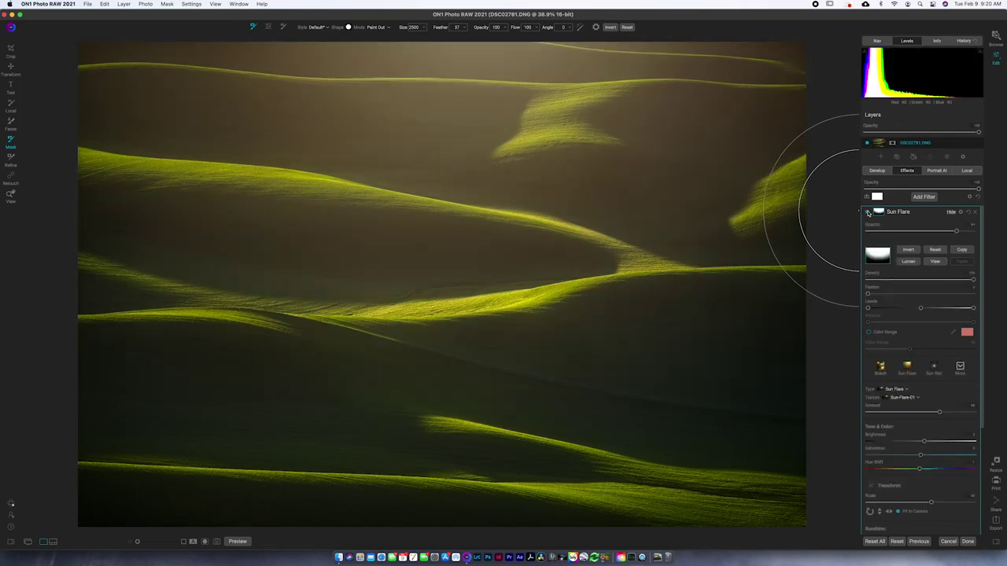